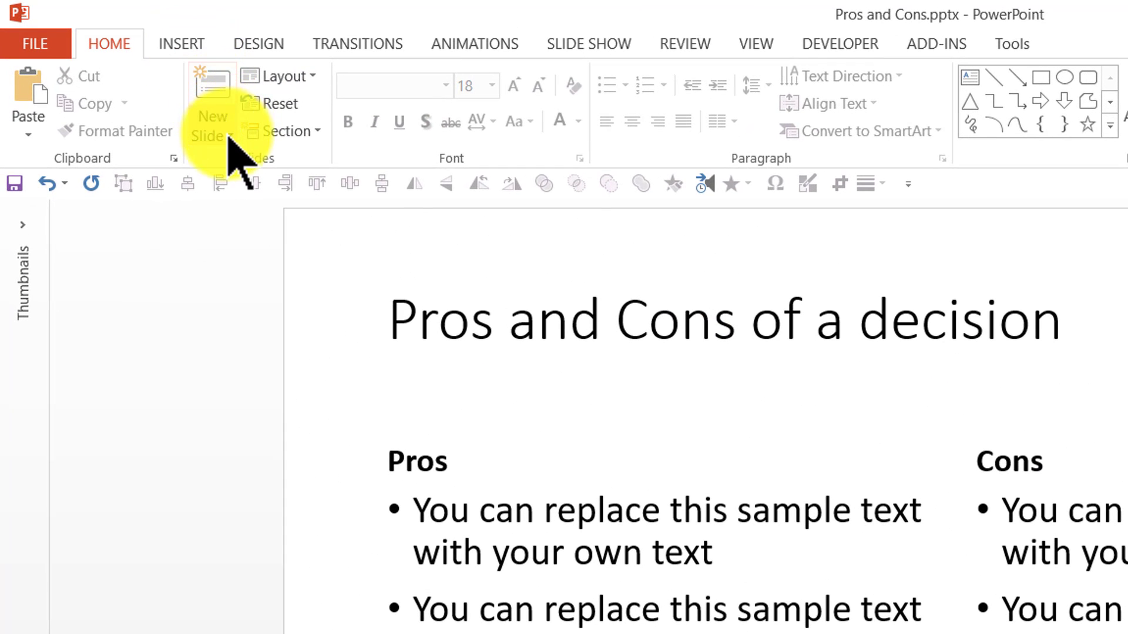
# Step: Fill the Pros heading box with Green Darker 25%
pyautogui.click(229, 138)
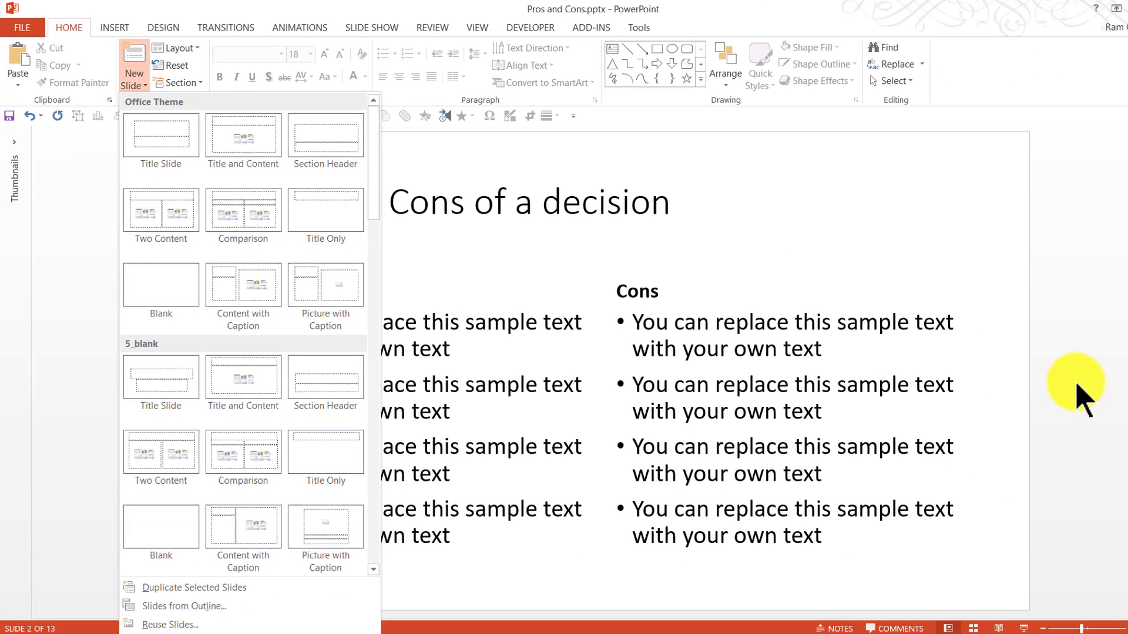
pyautogui.click(1021, 370)
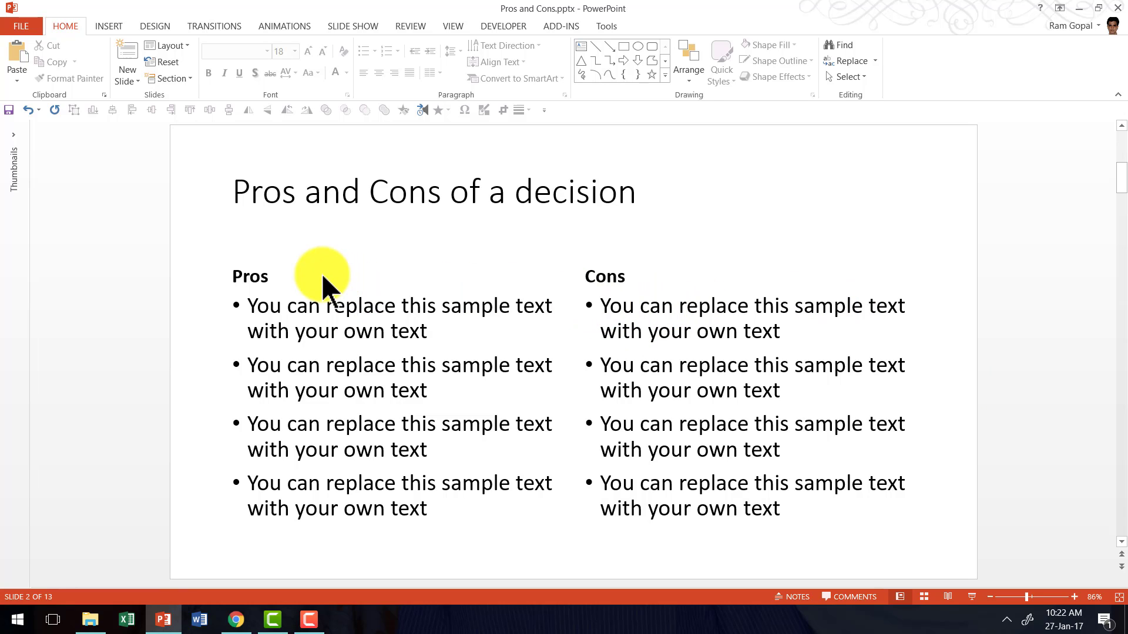
pyautogui.click(288, 252)
pyautogui.moveTo(243, 276); pyautogui.dragTo(269, 276)
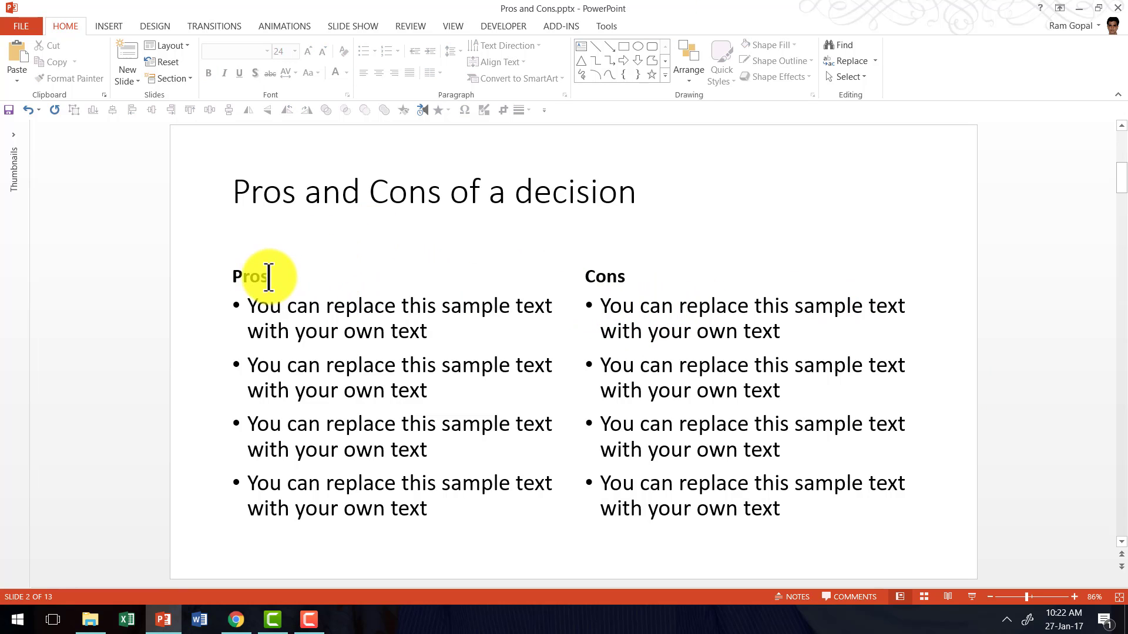
pyautogui.click(294, 236)
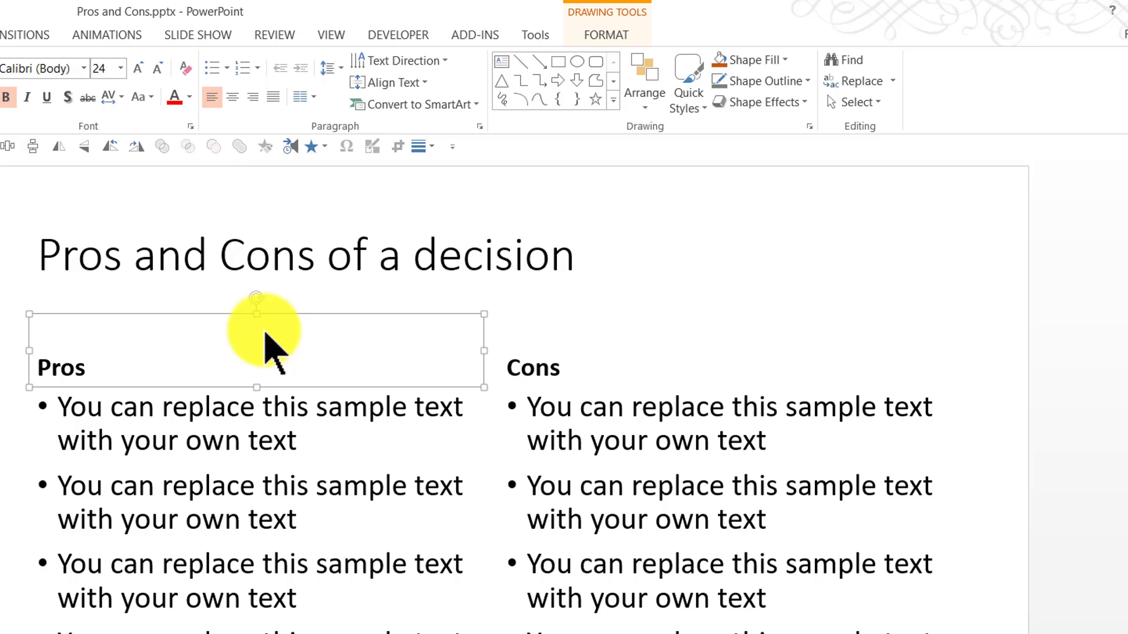
pyautogui.click(787, 60)
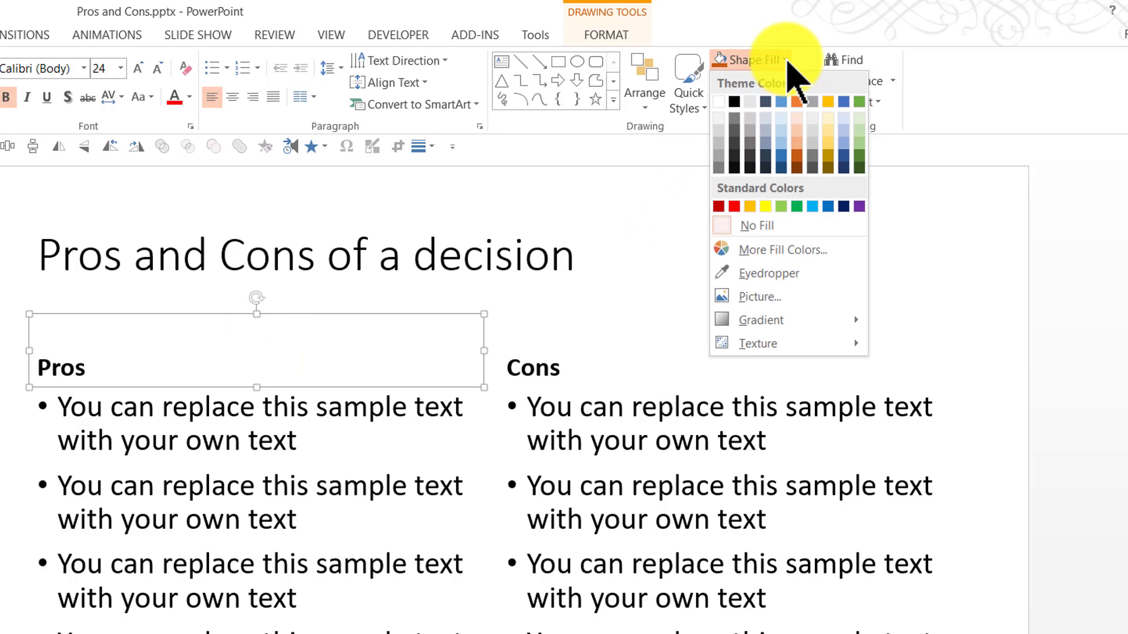
pyautogui.click(859, 154)
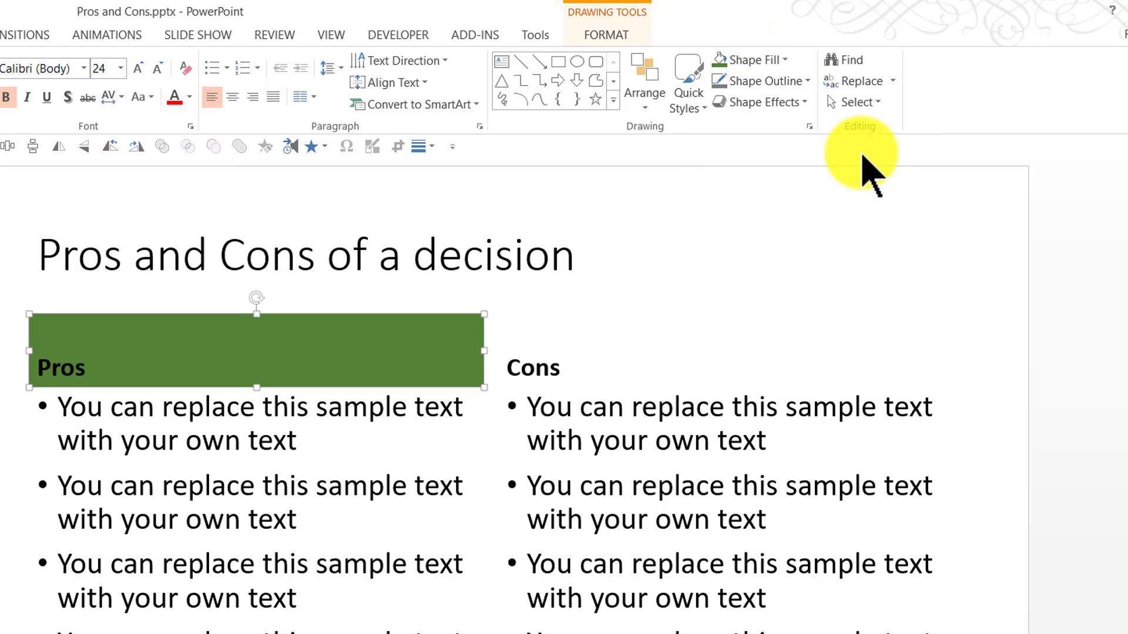
# Step: Fill the Cons heading box with dark orange
pyautogui.click(549, 367)
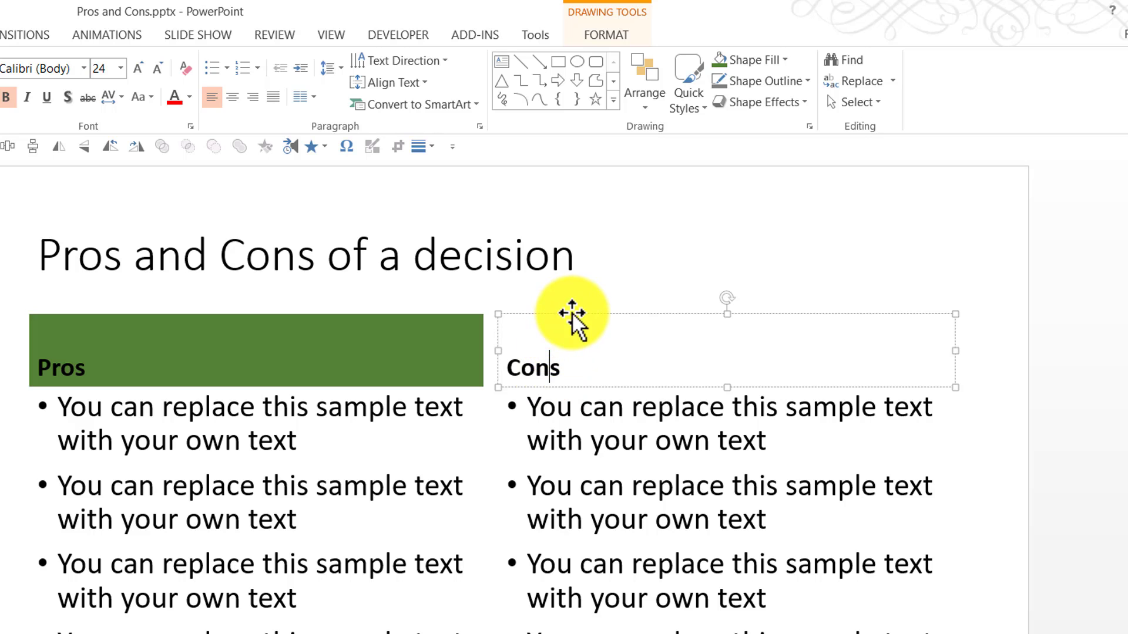
pyautogui.click(572, 317)
pyautogui.click(785, 60)
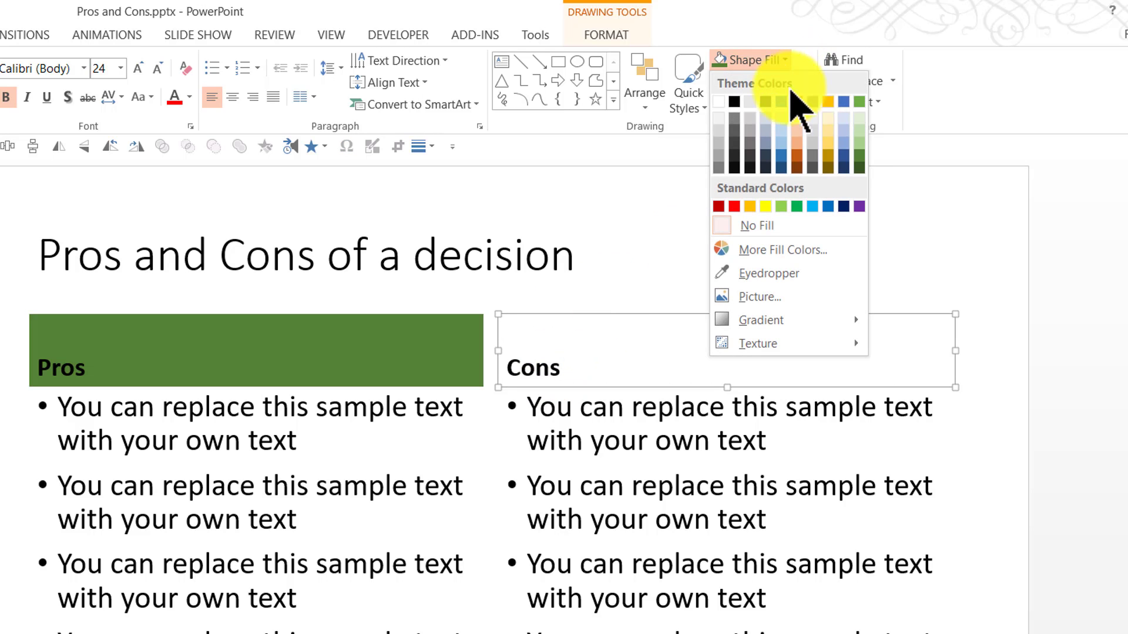
pyautogui.click(795, 154)
pyautogui.click(1003, 497)
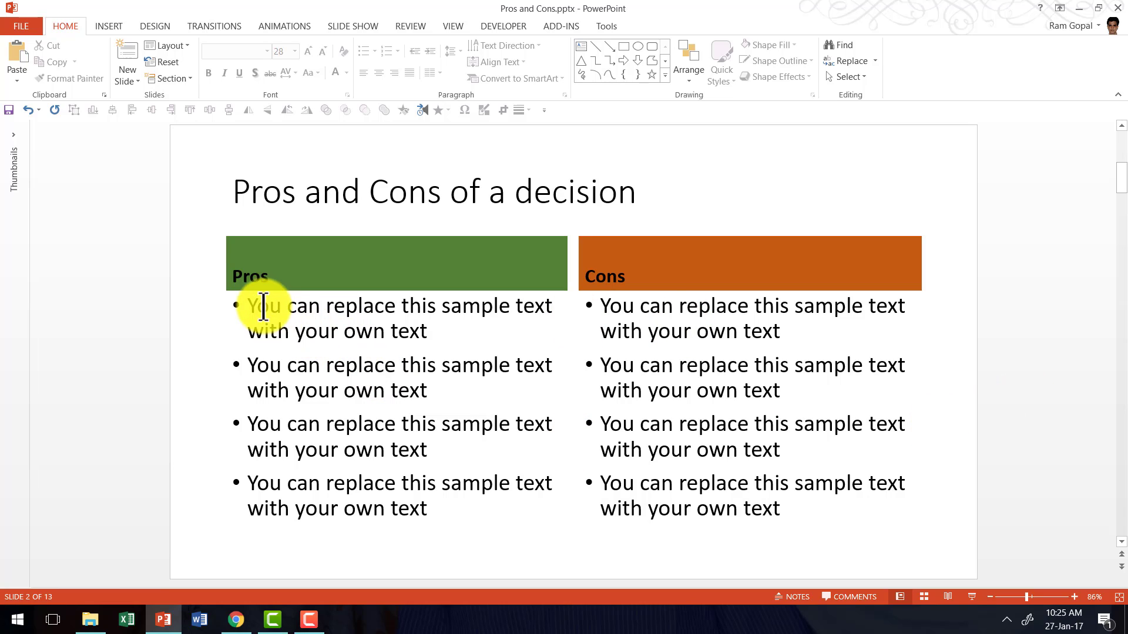
# Step: Switch the four Pros bullets to Checkmark Bullets, leaving the Cons bullets round
pyautogui.moveTo(247, 303); pyautogui.dragTo(324, 481)
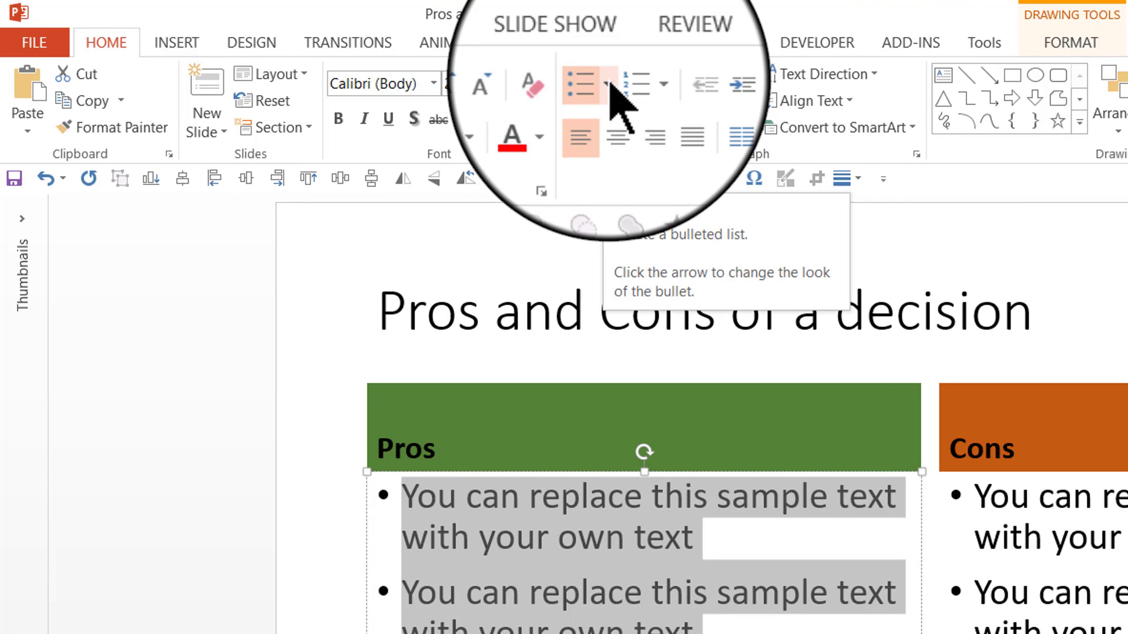
pyautogui.click(606, 86)
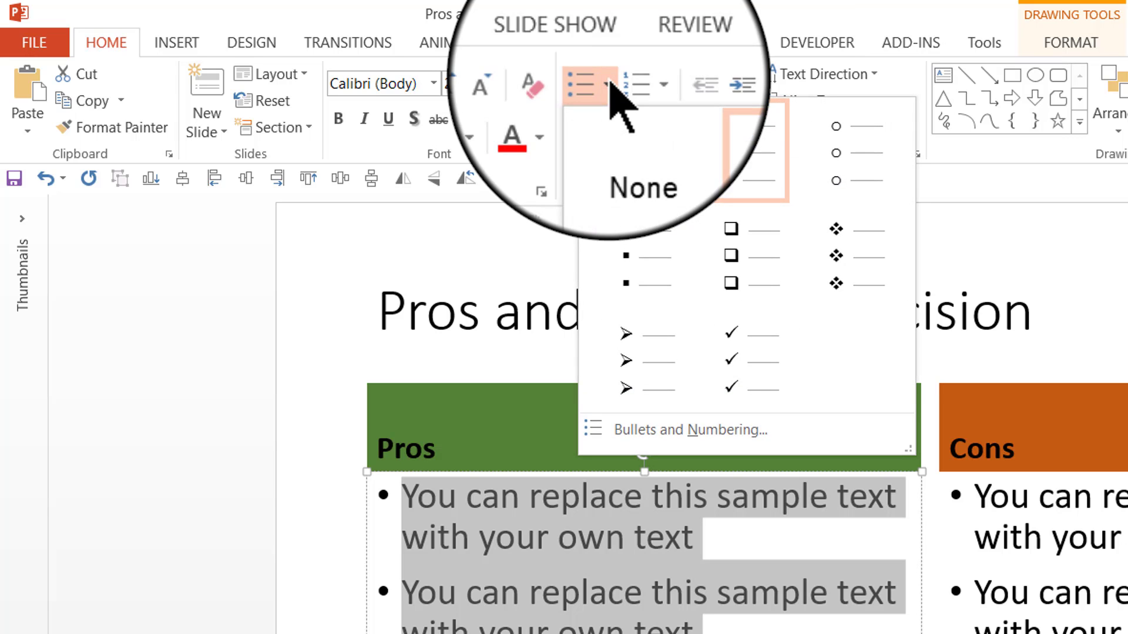
pyautogui.click(746, 347)
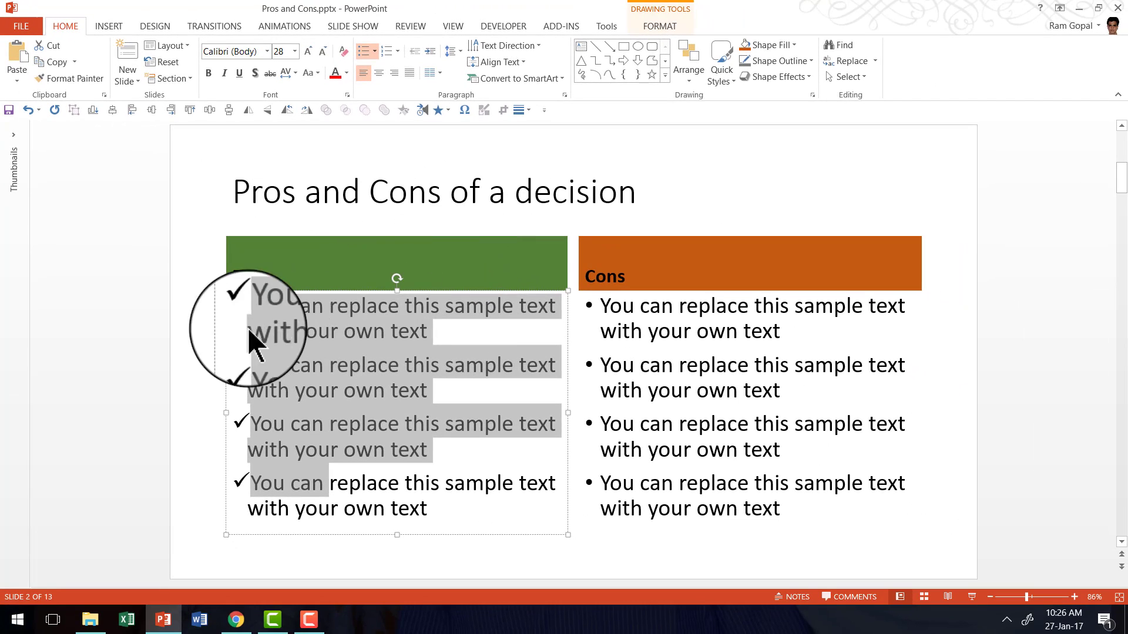
pyautogui.click(228, 325)
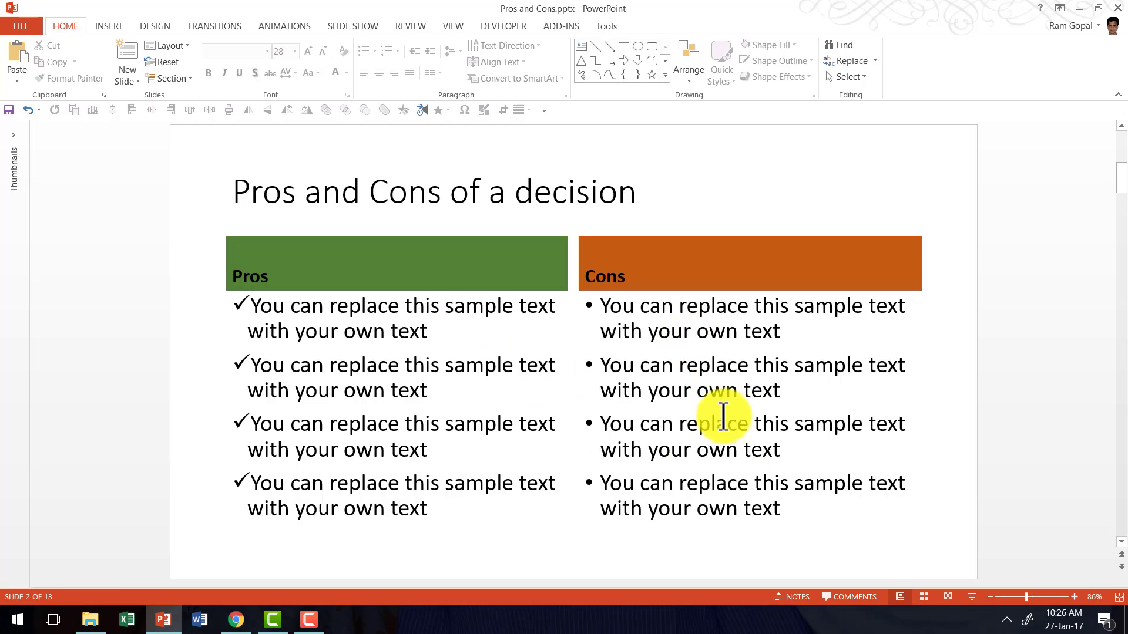
# Step: Scroll down to slide 5, the Pros and Cons decision slide
pyautogui.scroll(-3, 999, 388)
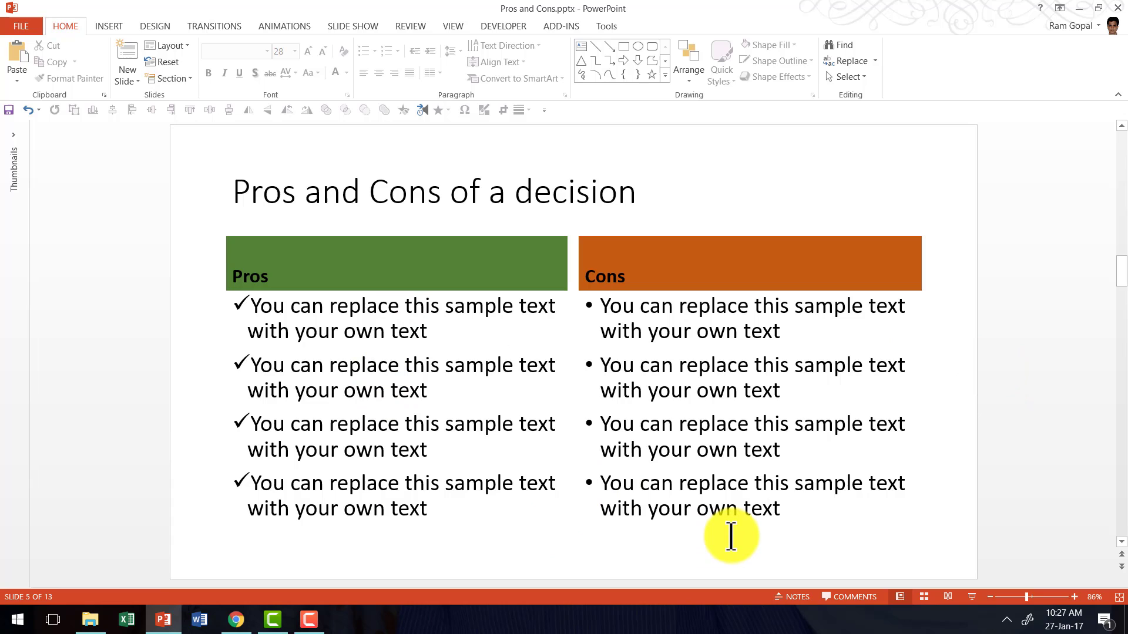
# Step: Apply a Fade entrance to the Pros list, then the Cons list, and show the Animation Pane
pyautogui.hotkey('alt', 'a')
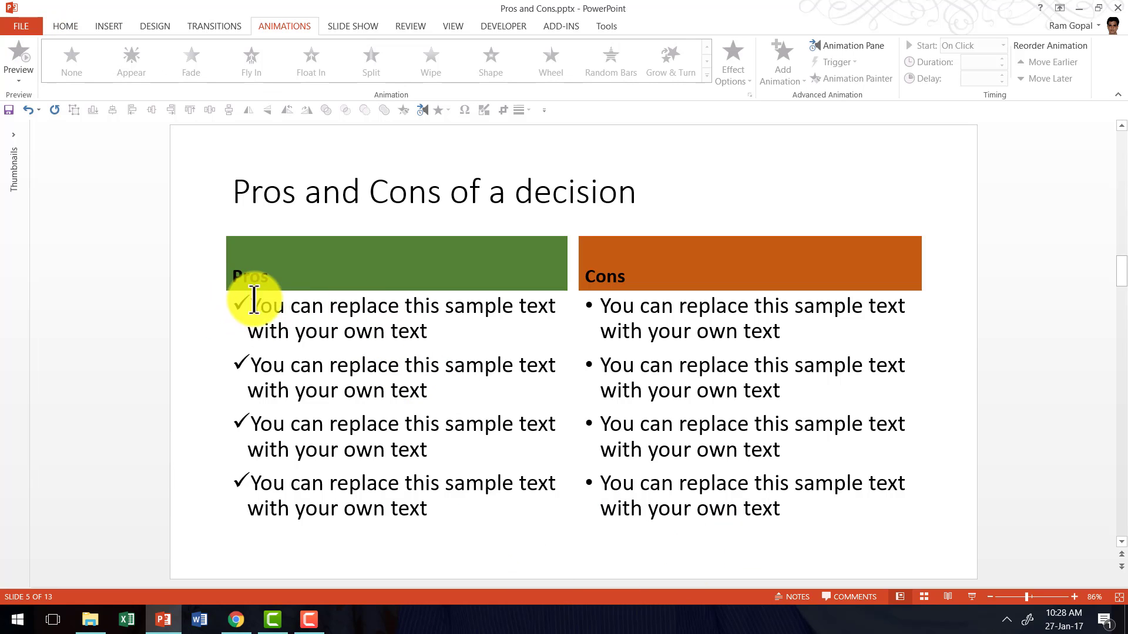
pyautogui.moveTo(252, 304); pyautogui.dragTo(428, 521)
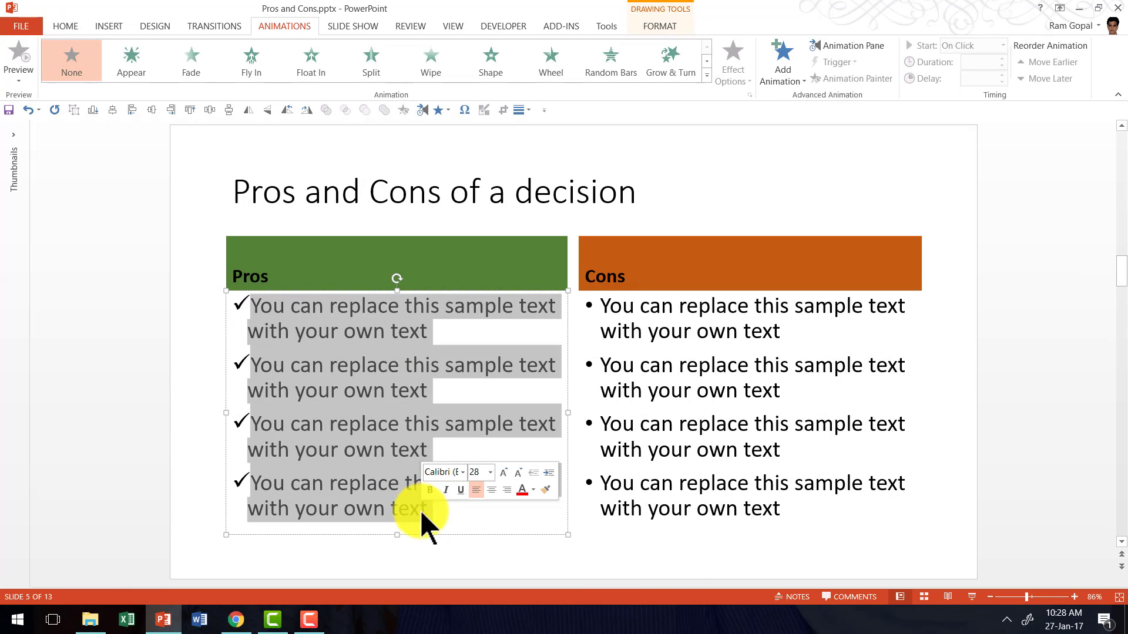
pyautogui.click(196, 64)
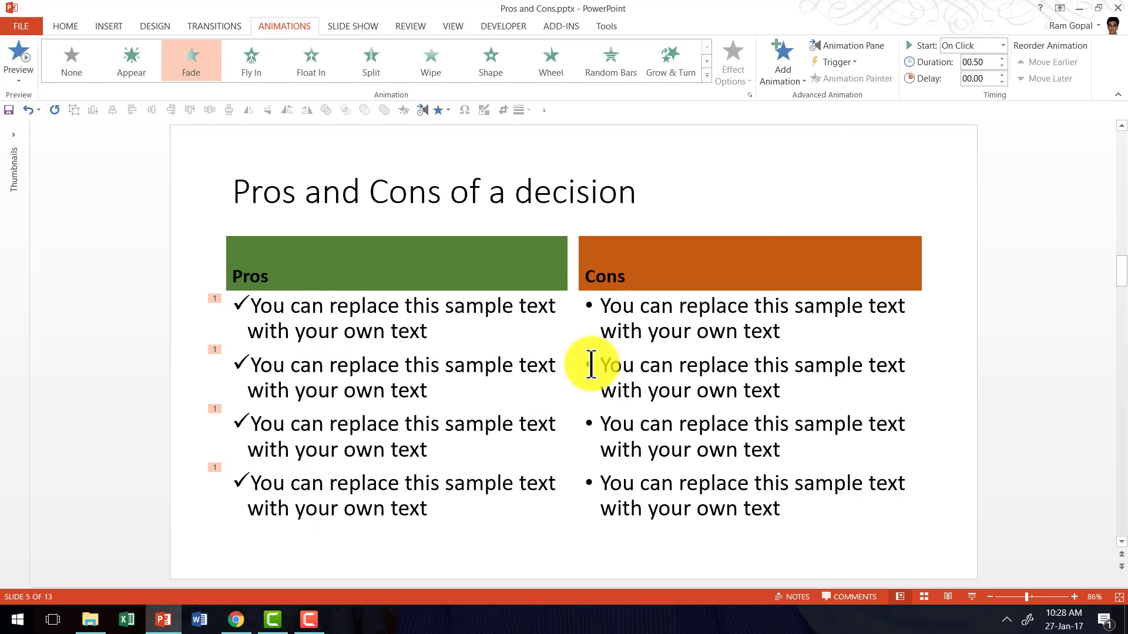
pyautogui.click(675, 372)
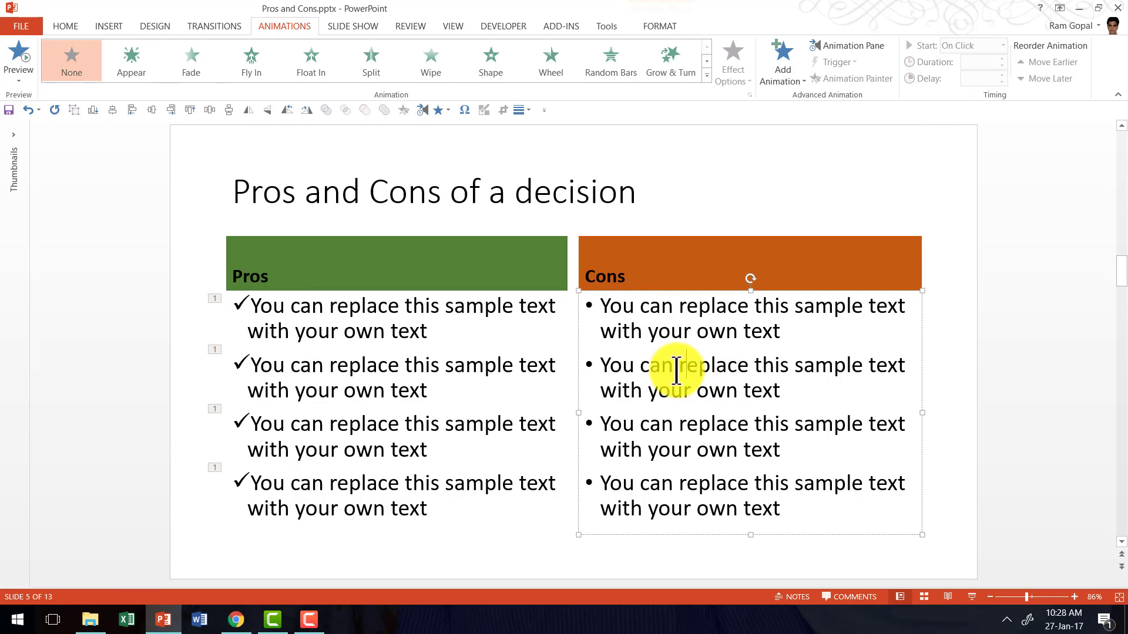
pyautogui.moveTo(602, 305); pyautogui.dragTo(838, 521)
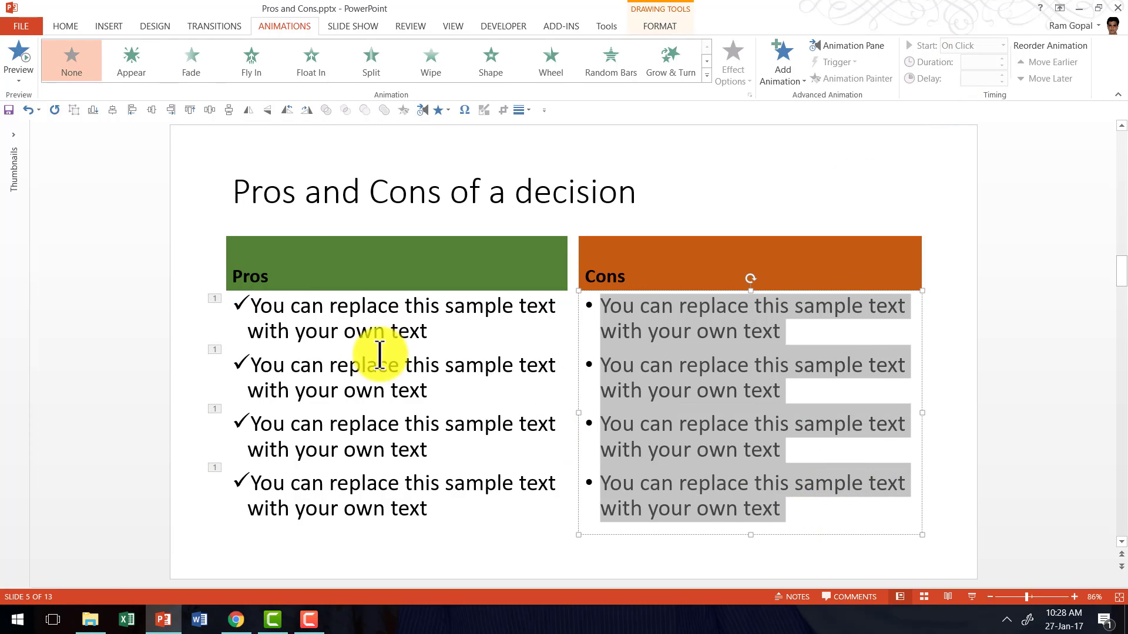
pyautogui.click(199, 61)
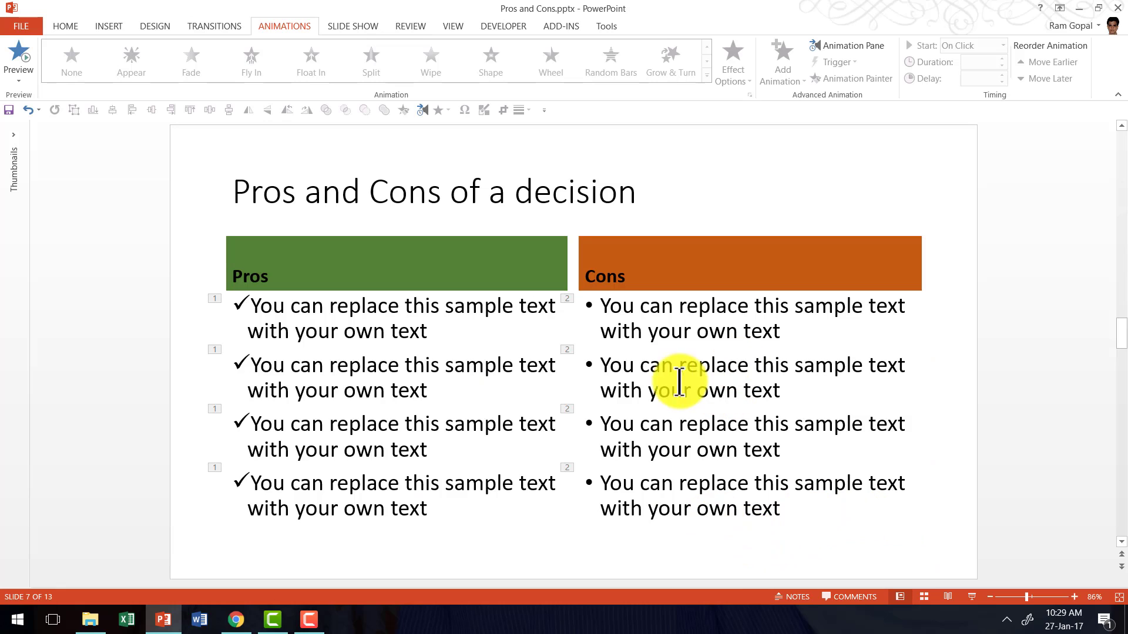
pyautogui.click(865, 48)
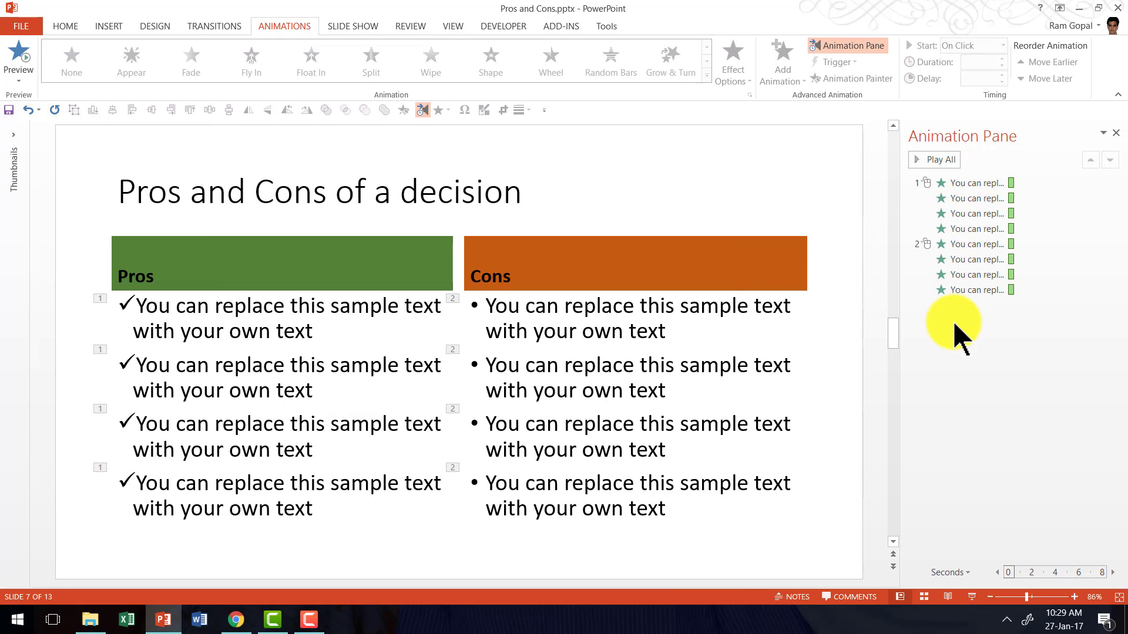
# Step: Delete every existing animation entry from the slide's Animation Pane
pyautogui.moveTo(947, 181); pyautogui.dragTo(951, 299)
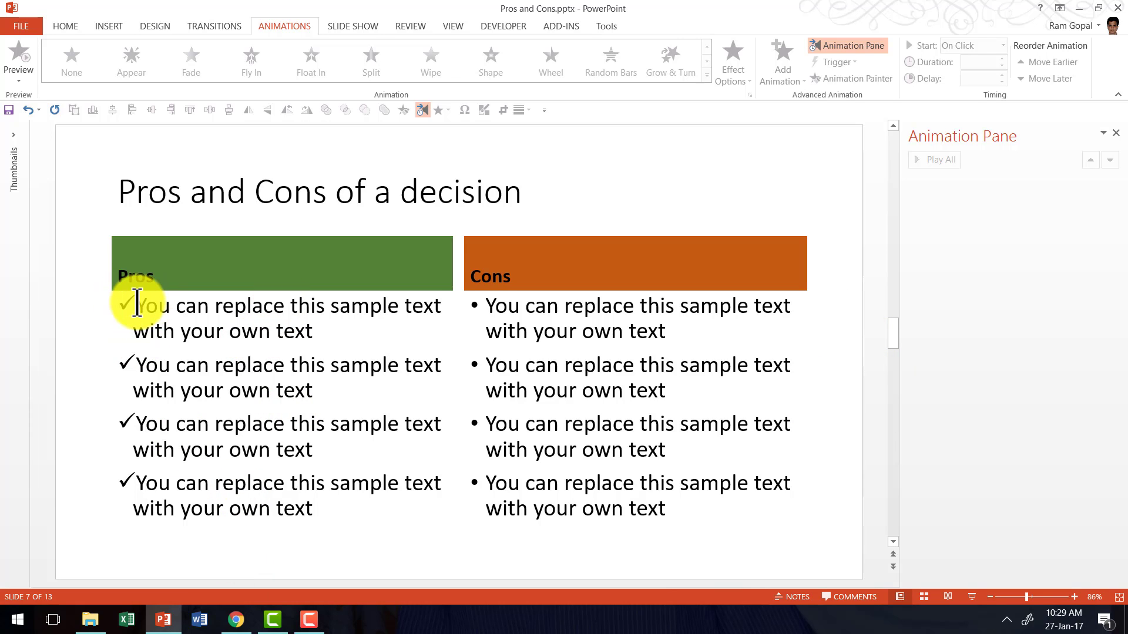
pyautogui.click(109, 306)
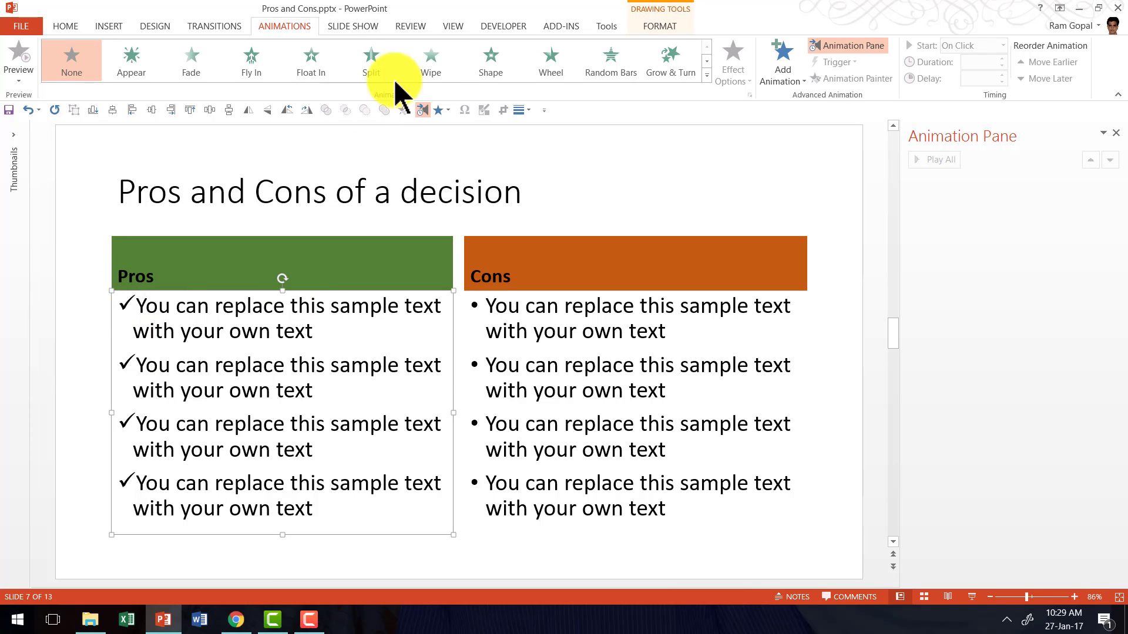
# Step: Give the Pros bullets a Wipe From Left entrance, one bullet per click
pyautogui.click(438, 61)
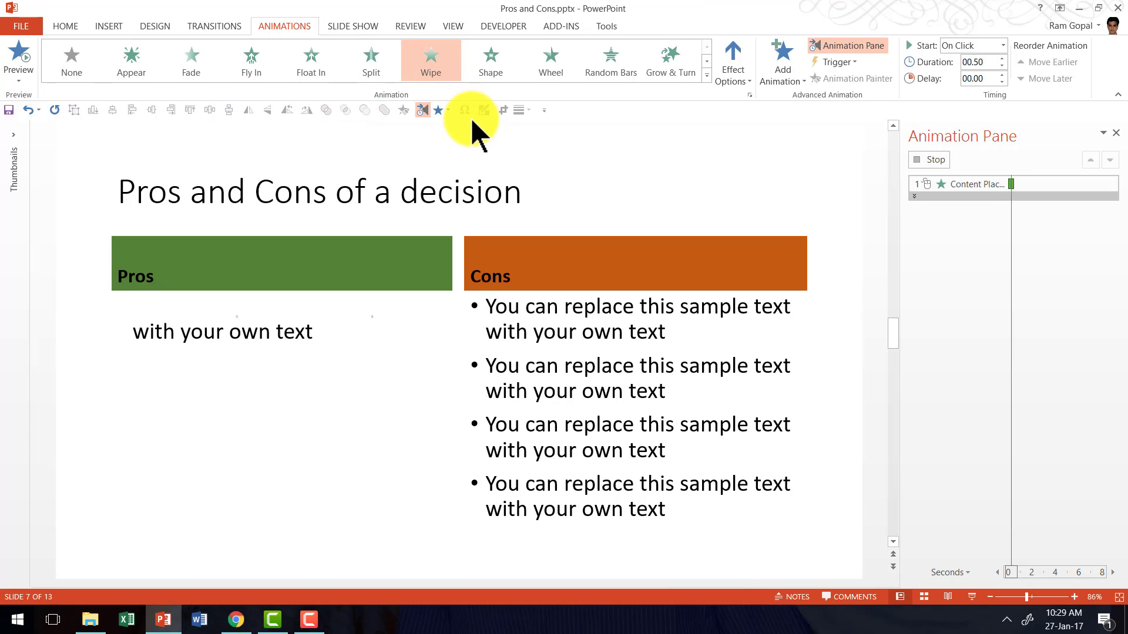
pyautogui.click(737, 60)
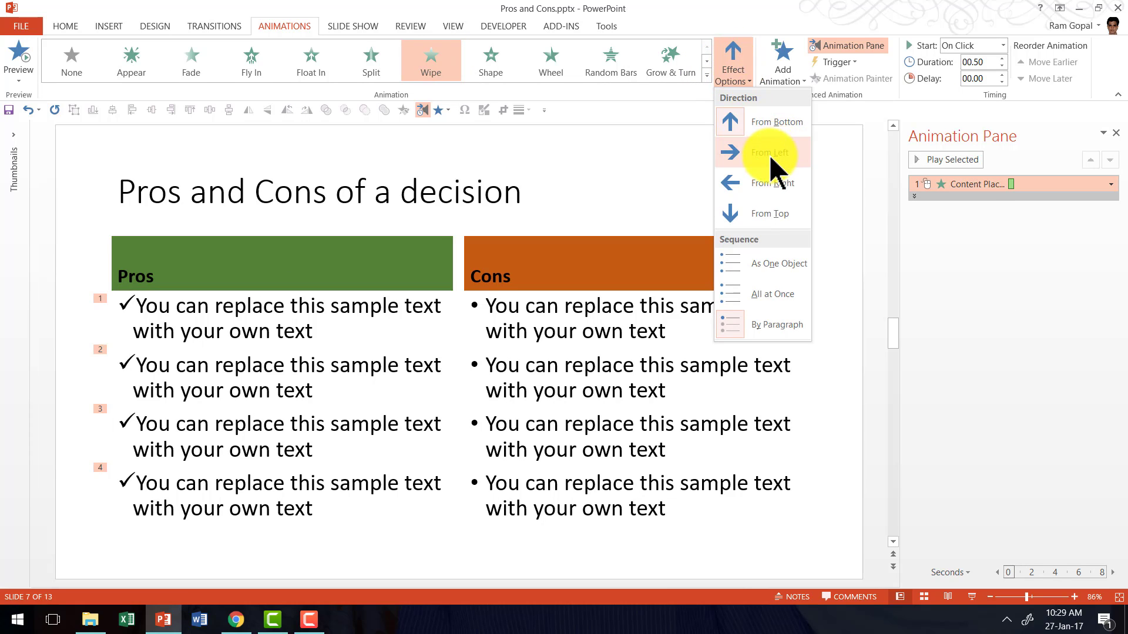
pyautogui.click(770, 154)
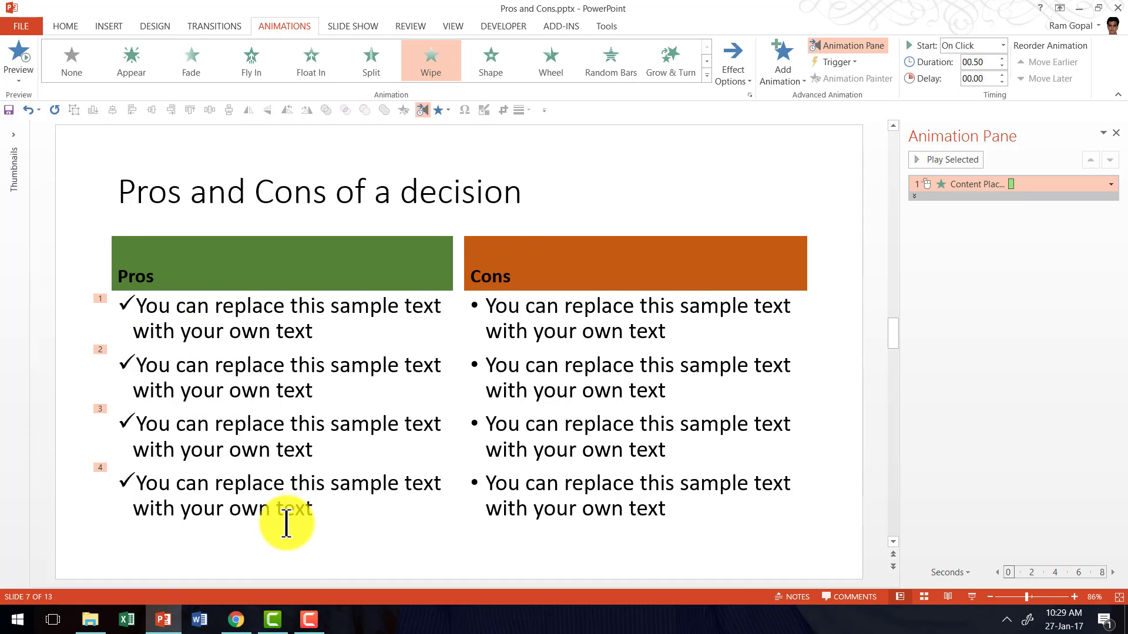
pyautogui.click(486, 312)
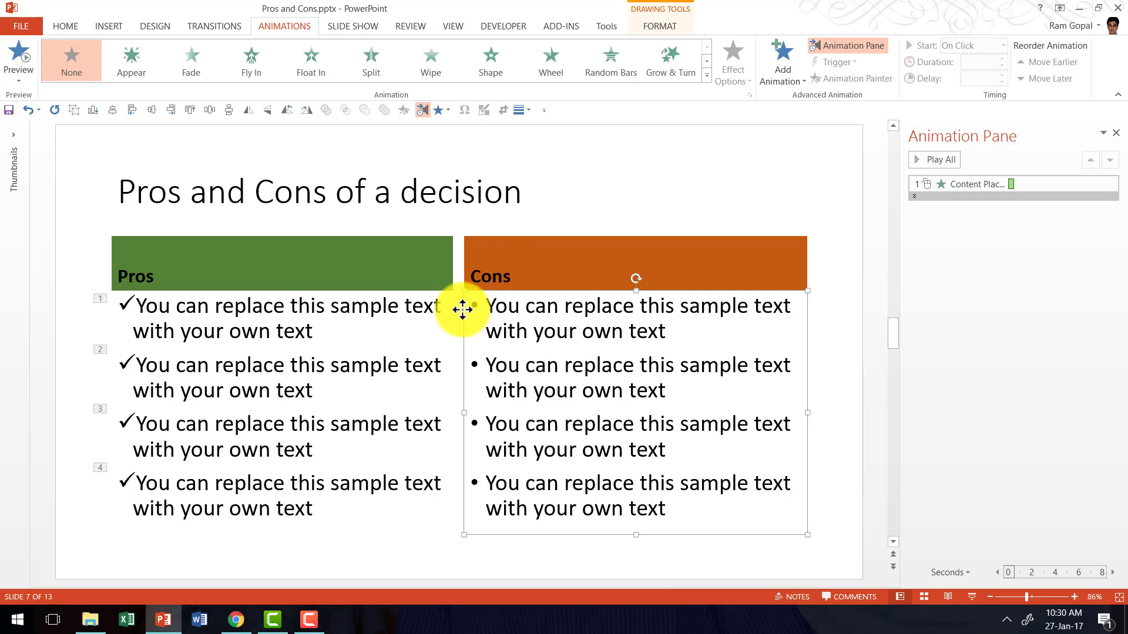
# Step: Apply a Wipe From Left entrance to the Cons bullets, numbered 5–8
pyautogui.click(446, 69)
pyautogui.click(749, 65)
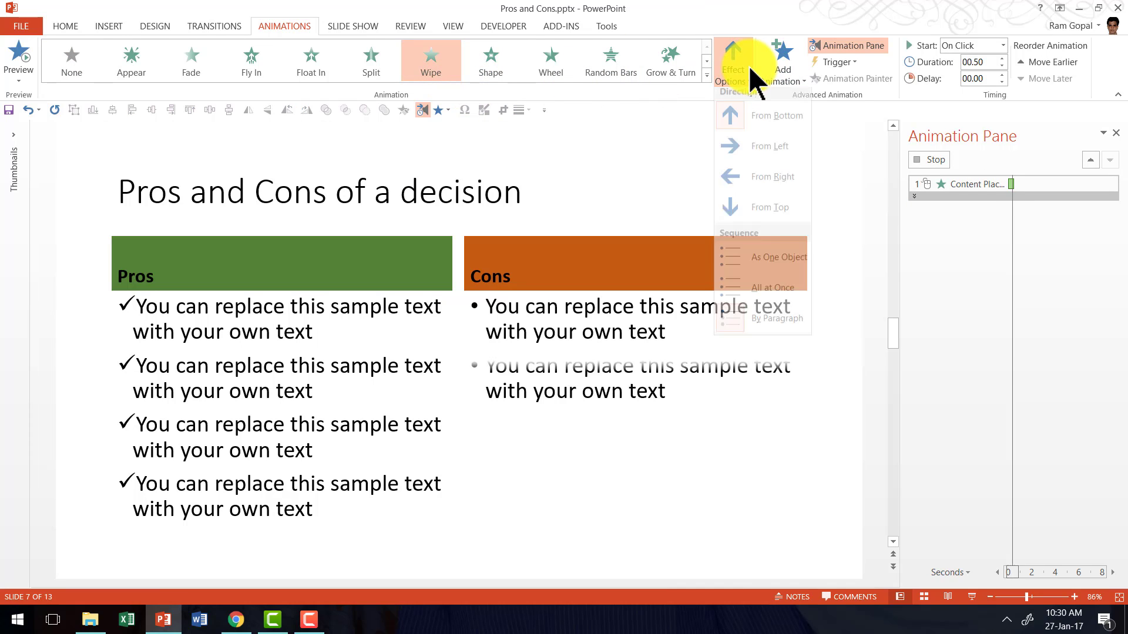
pyautogui.click(768, 148)
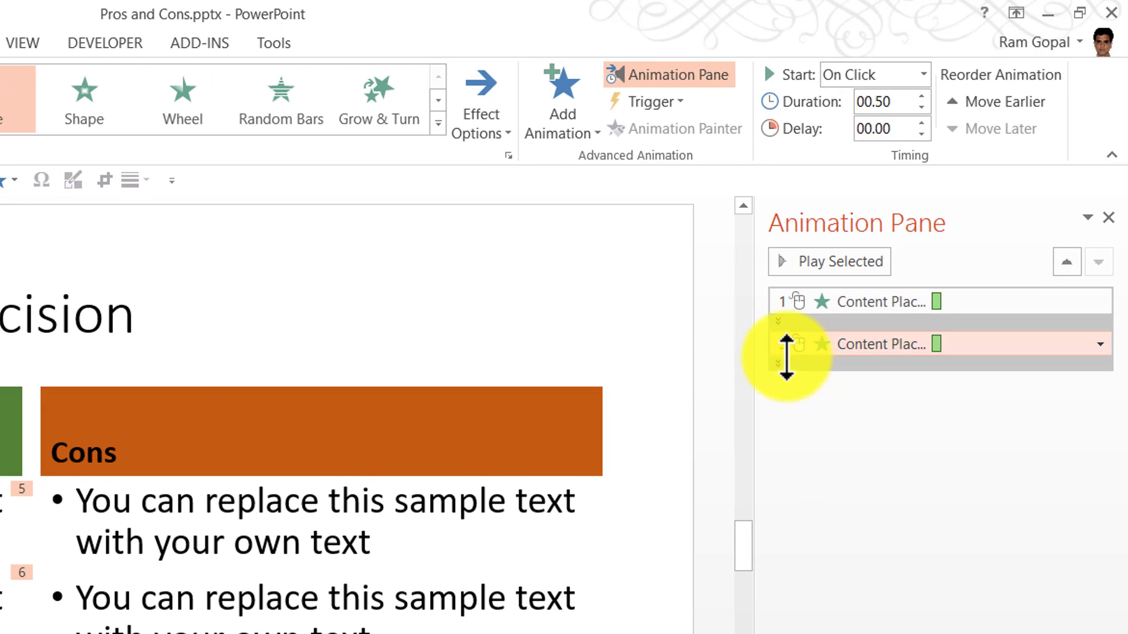
# Step: Expand both animation groups and move each con's wipe directly after its matching pro
pyautogui.click(911, 225)
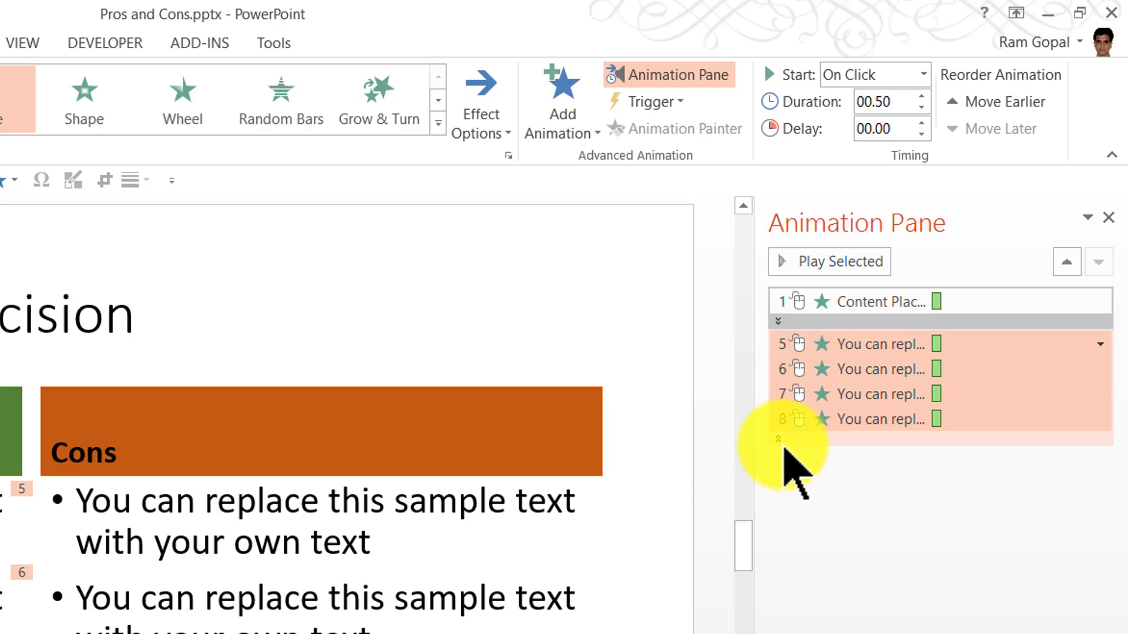
pyautogui.click(778, 322)
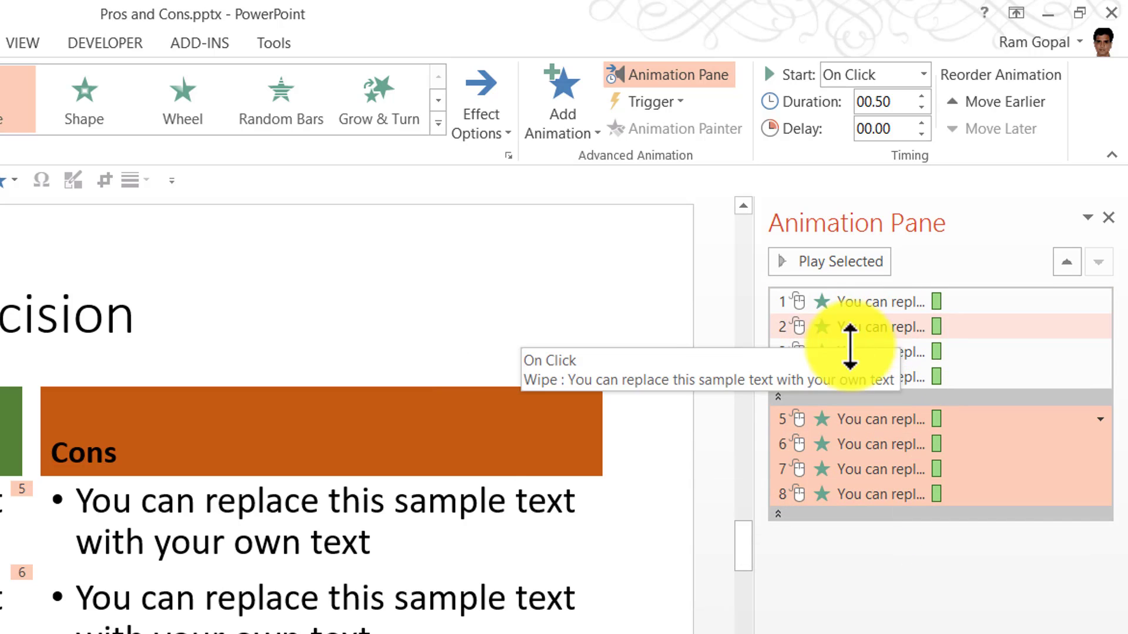
pyautogui.click(814, 426)
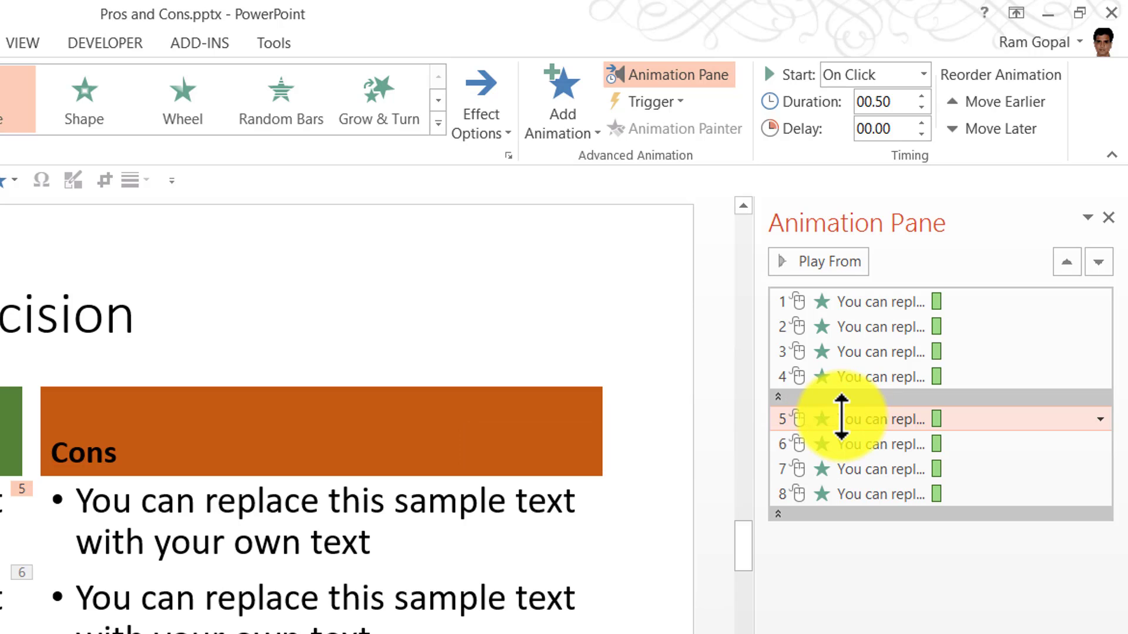
pyautogui.moveTo(841, 418); pyautogui.dragTo(838, 317)
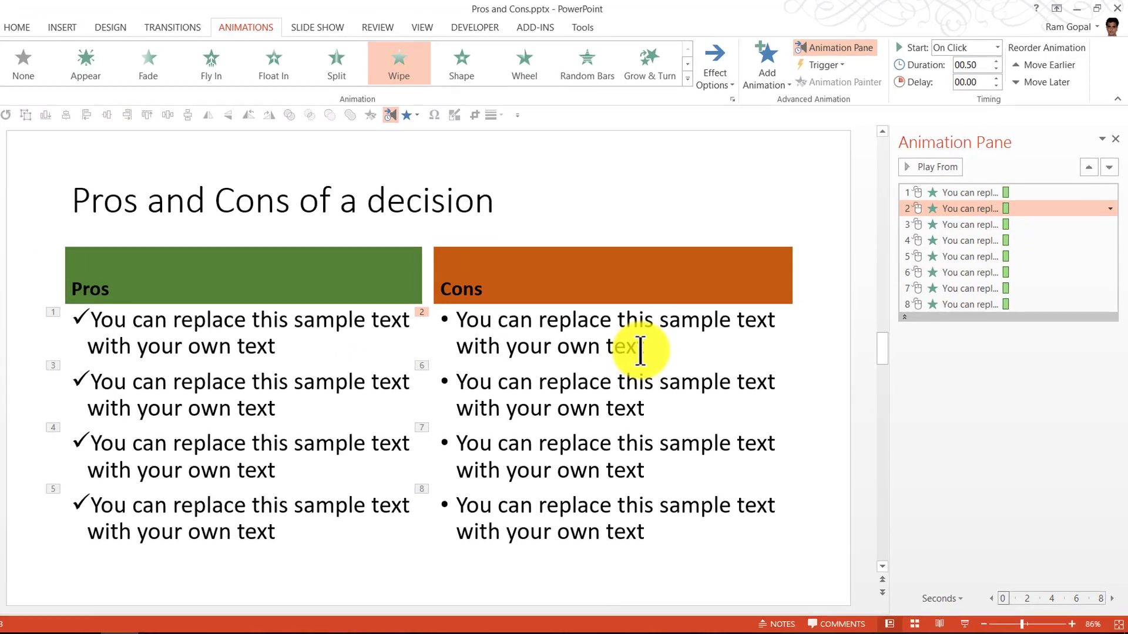
pyautogui.click(646, 367)
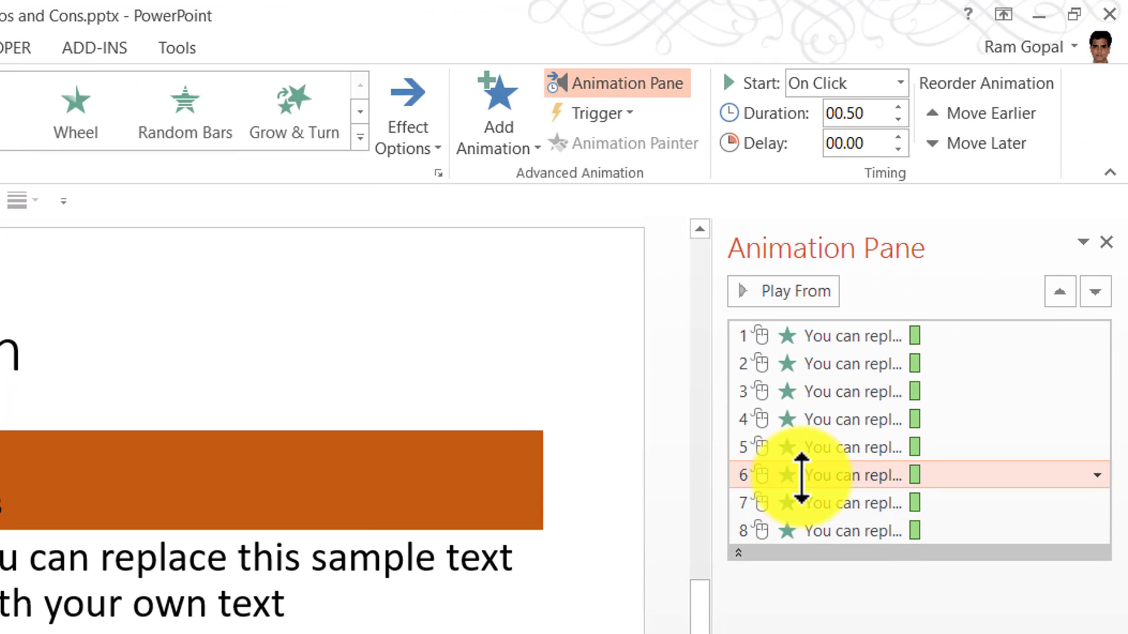
pyautogui.moveTo(802, 476); pyautogui.dragTo(812, 414)
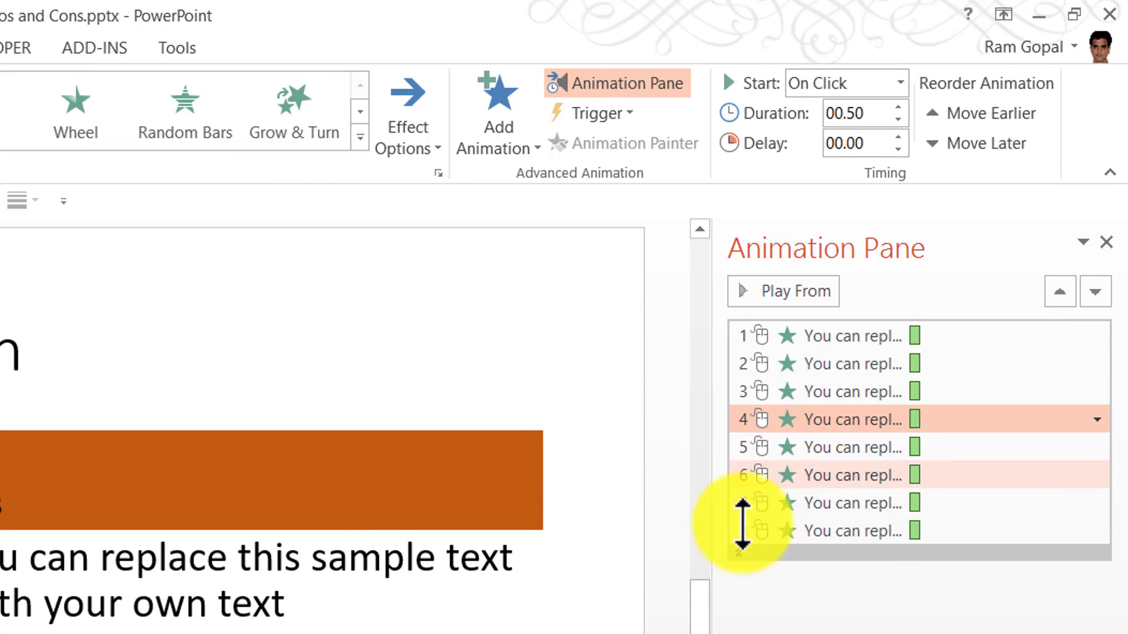
pyautogui.click(842, 503)
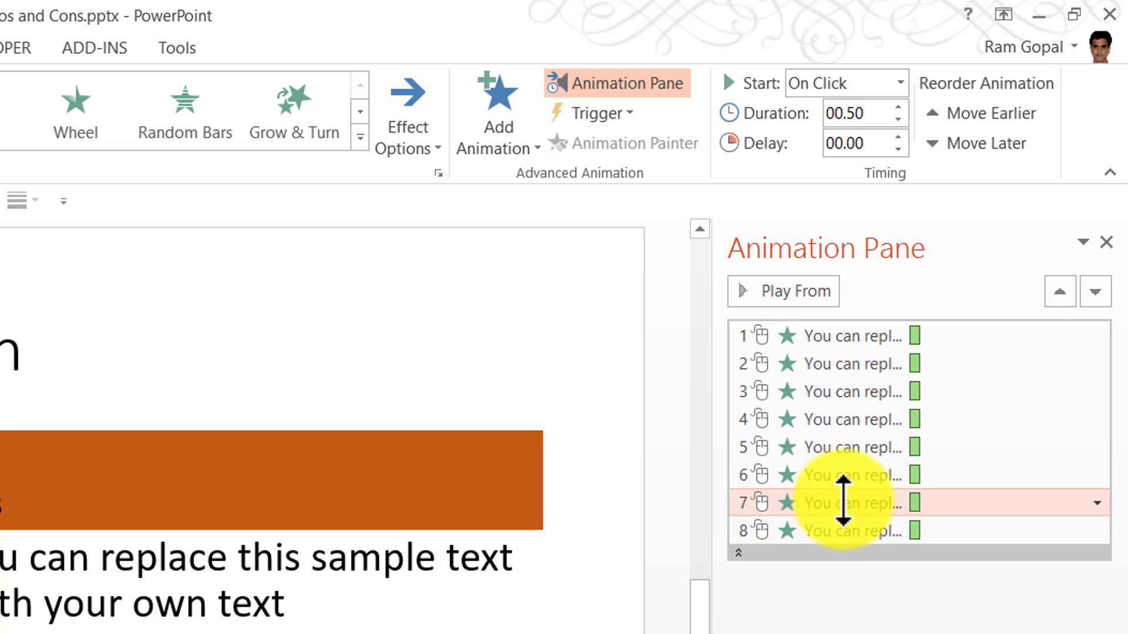
pyautogui.moveTo(843, 502); pyautogui.dragTo(851, 468)
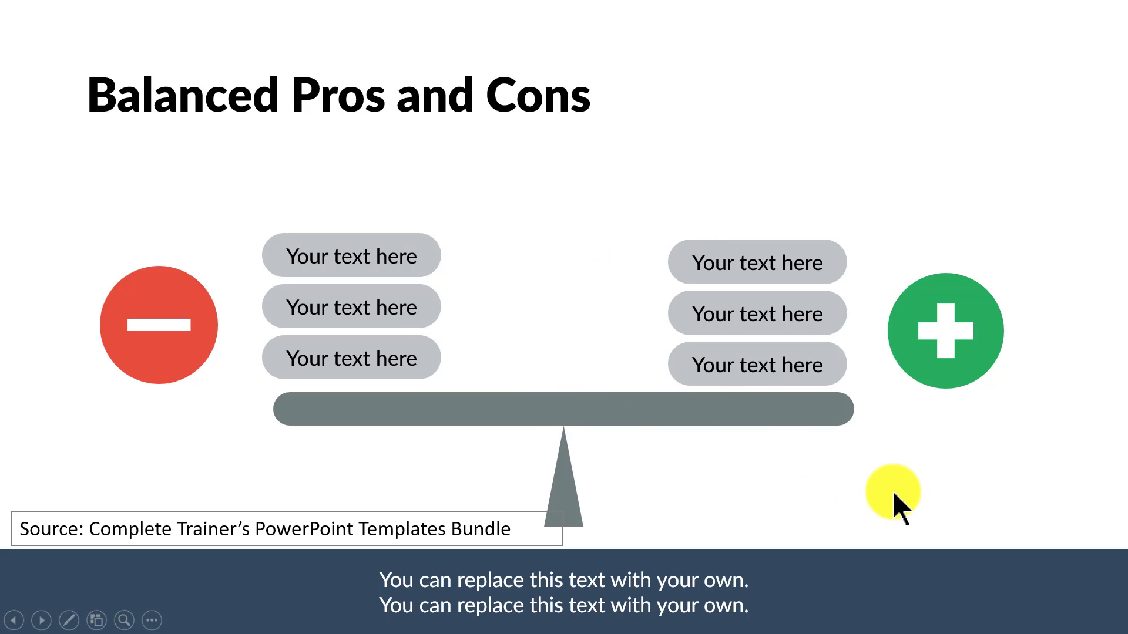
# Step: Advance the slide show through Balance in favour of pros to Balance in favour of cons
pyautogui.click(935, 501)
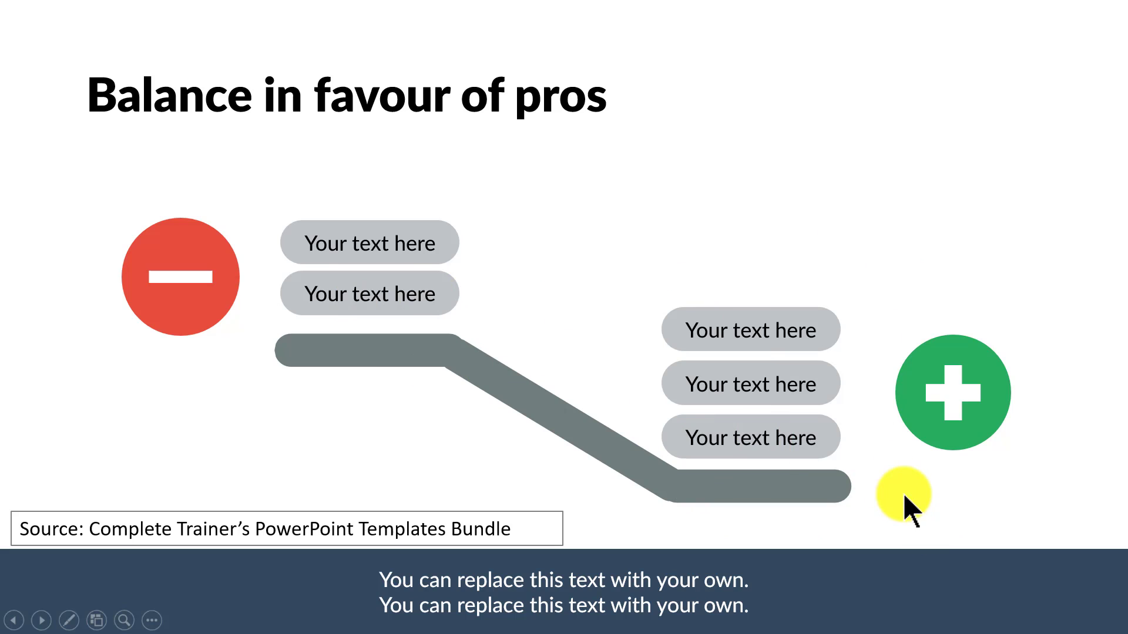
pyautogui.click(794, 422)
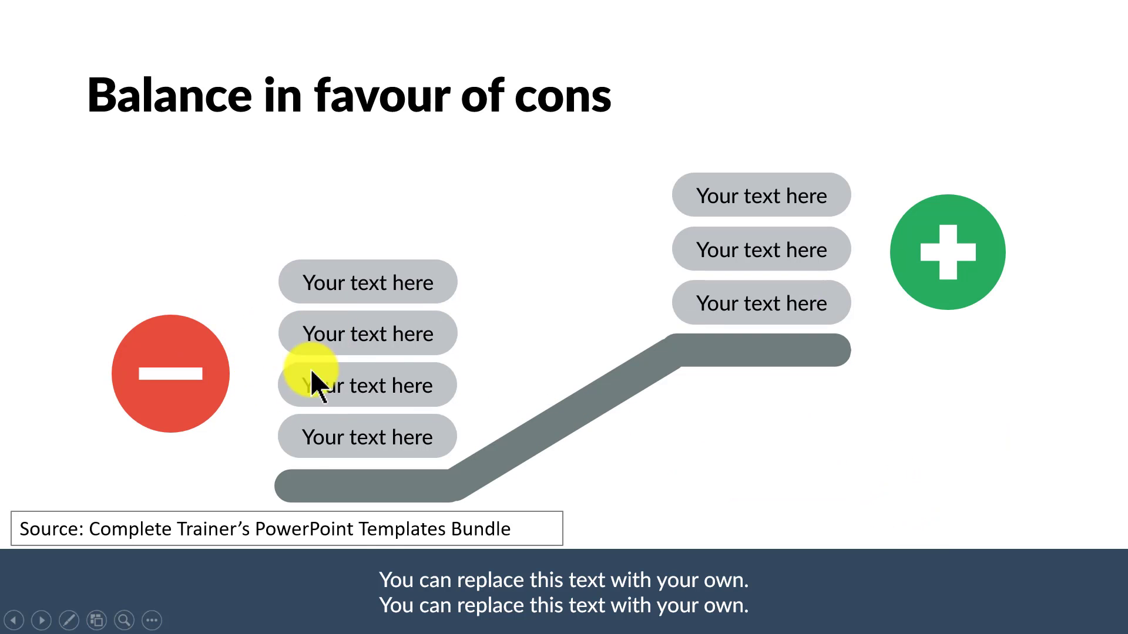